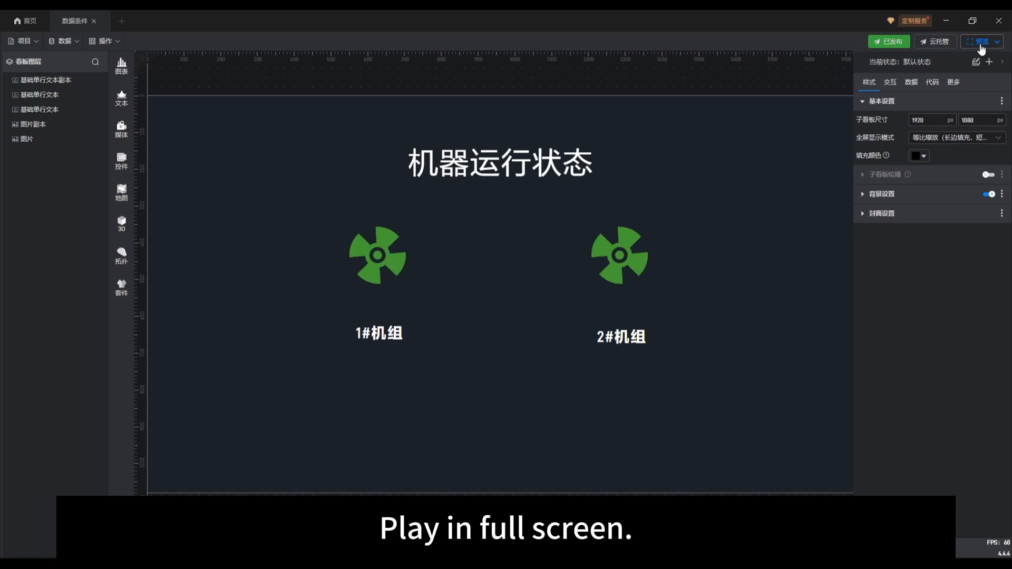
Step: Preview the dashboard full screen, then set cells B2 and B3 of 数据条件.xlsx to 0 and save the workbook
left_click(982, 47)
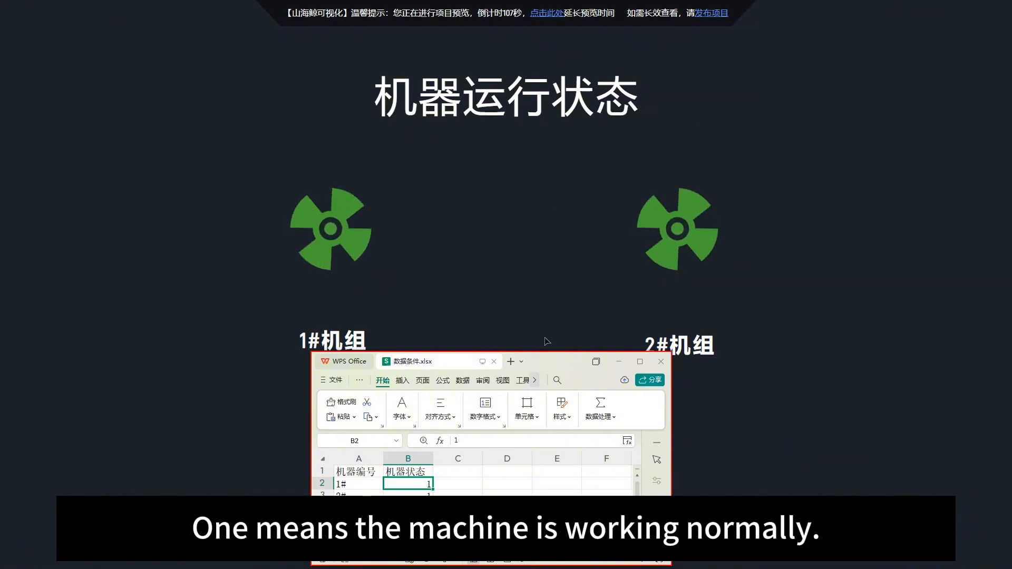
left_click_drag(559, 361, 554, 387)
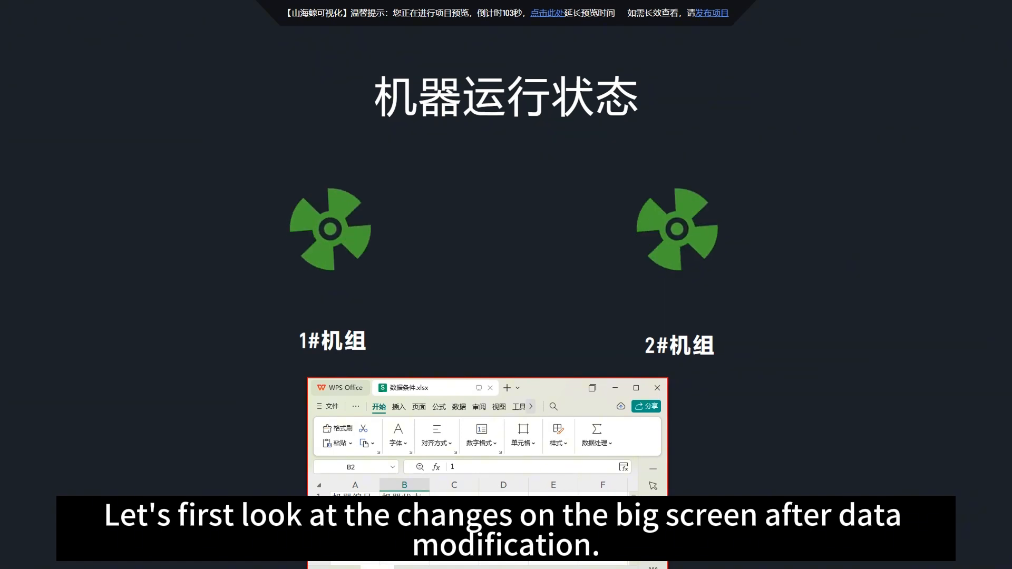
type("0")
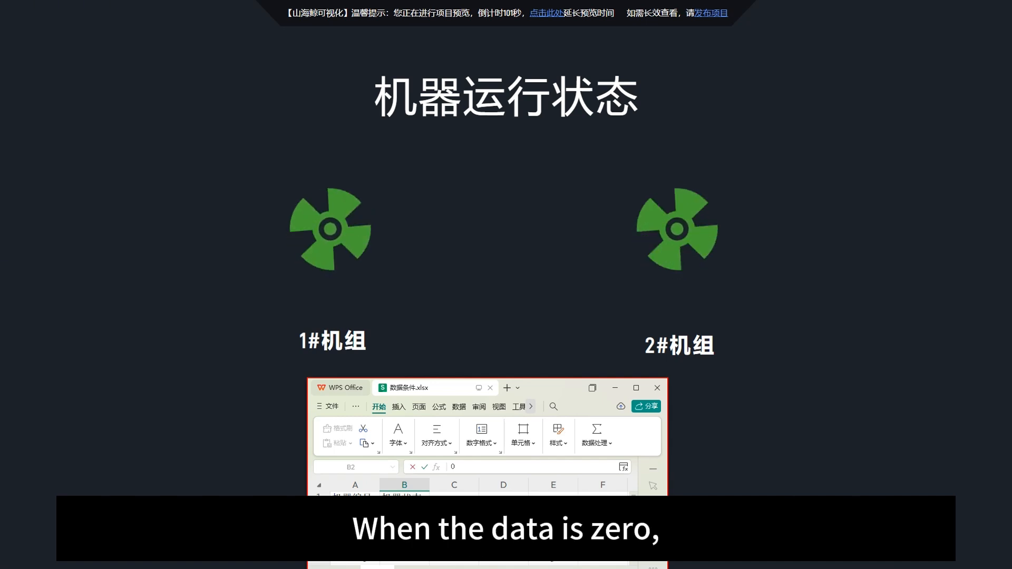
key("Return")
type("0")
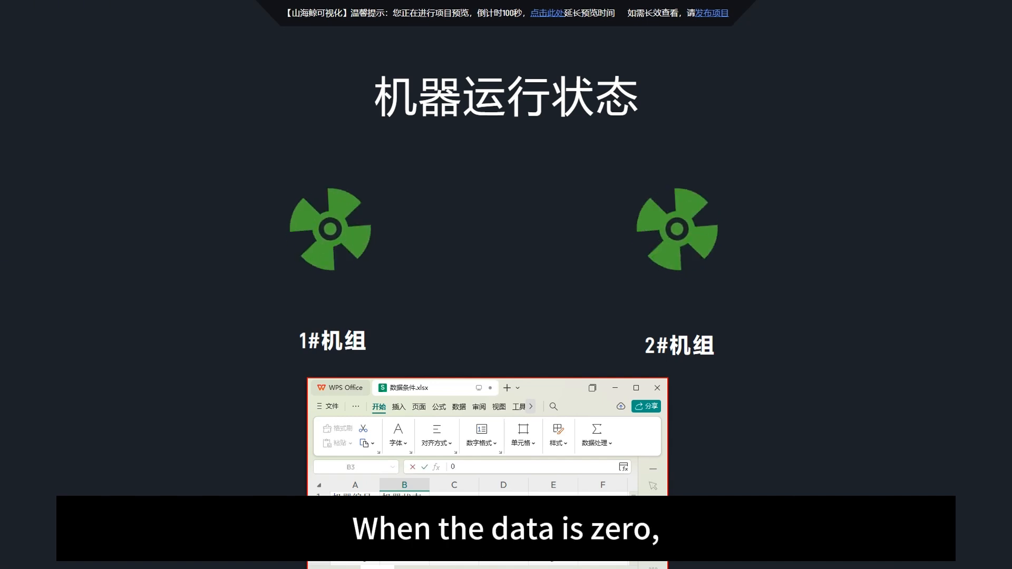
key("ctrl+s")
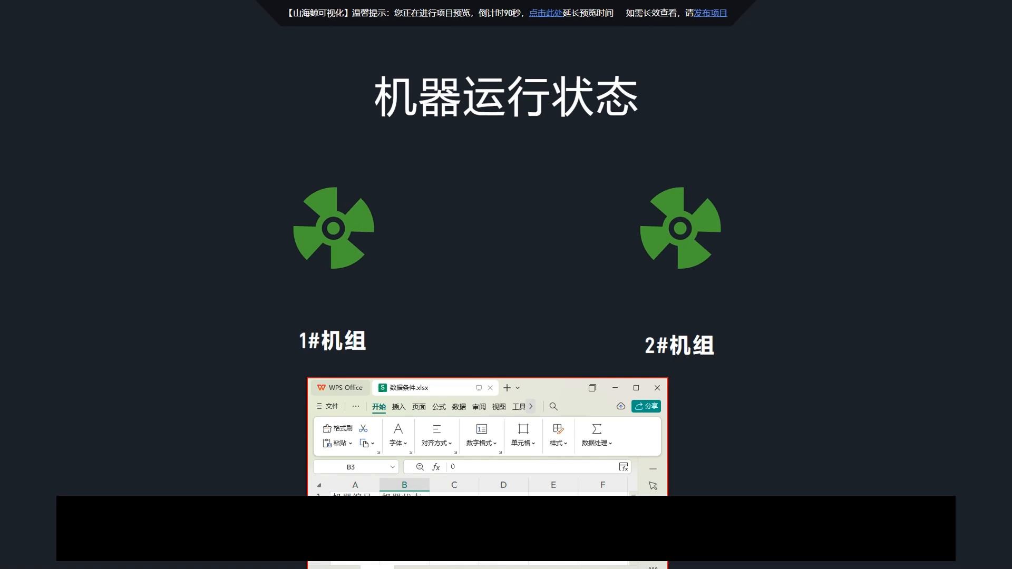
Step: Set the machine status of both units in cells B2 and B3 to 1 and save the workbook
left_click(404, 510)
type("1")
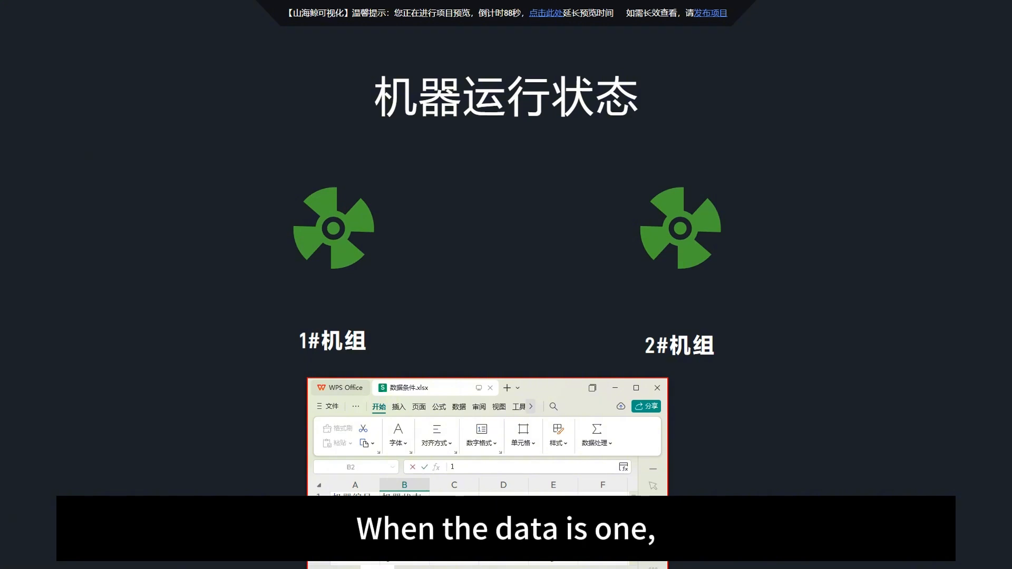
key("Return")
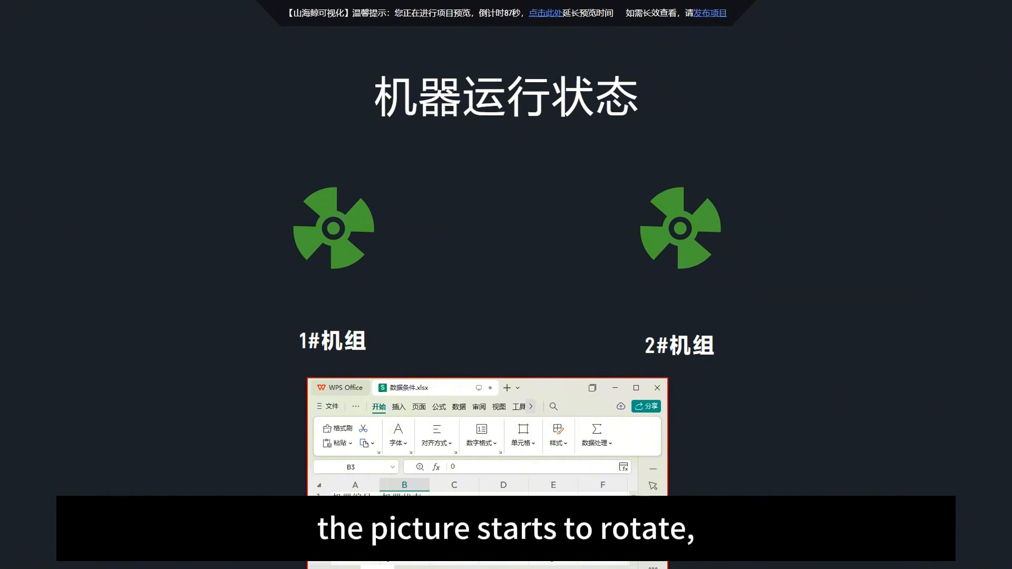
type("1")
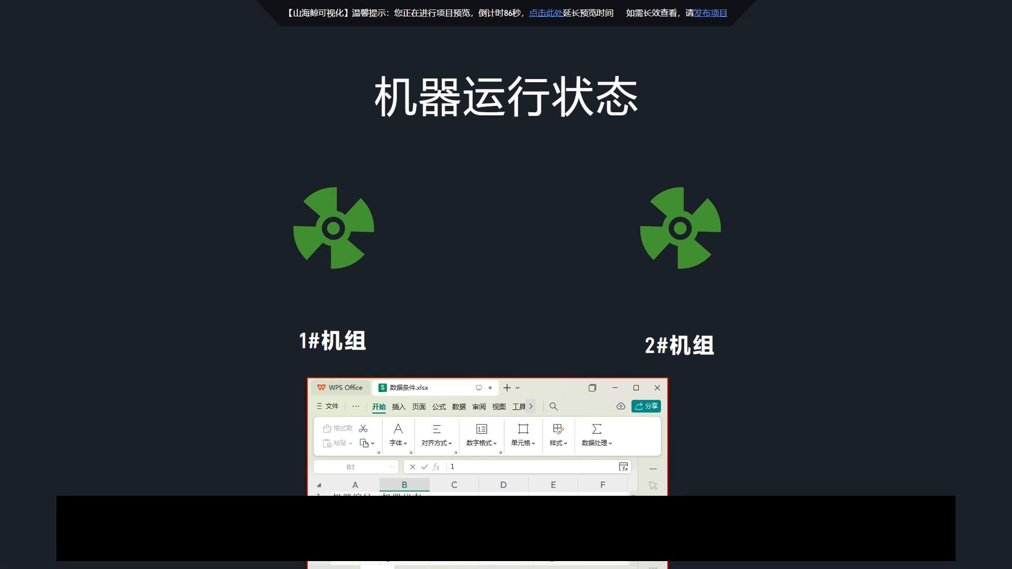
key("ctrl+s")
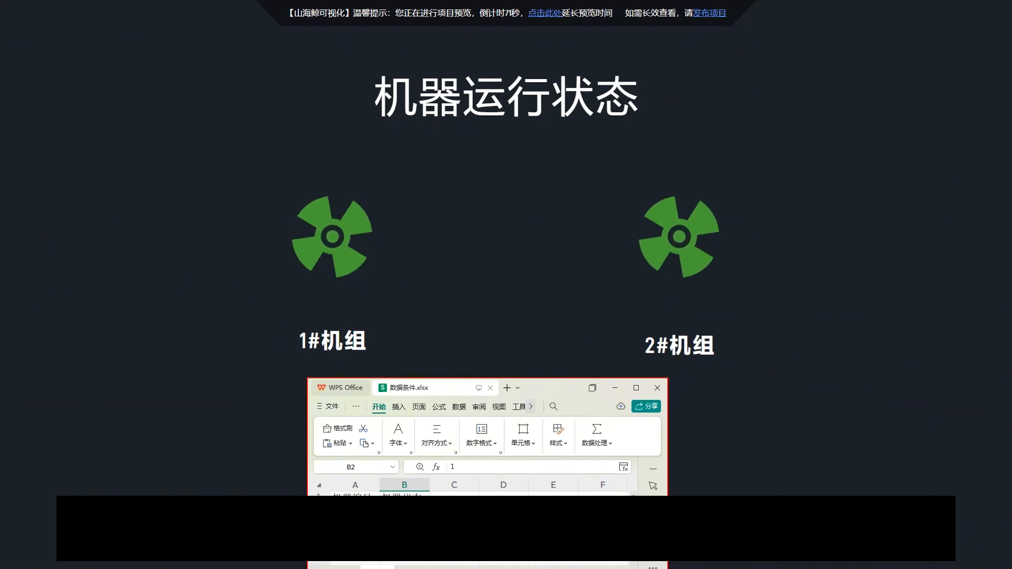
Step: Set the machine status of both units in cells B2 and B3 to 2 and save the workbook
type("2")
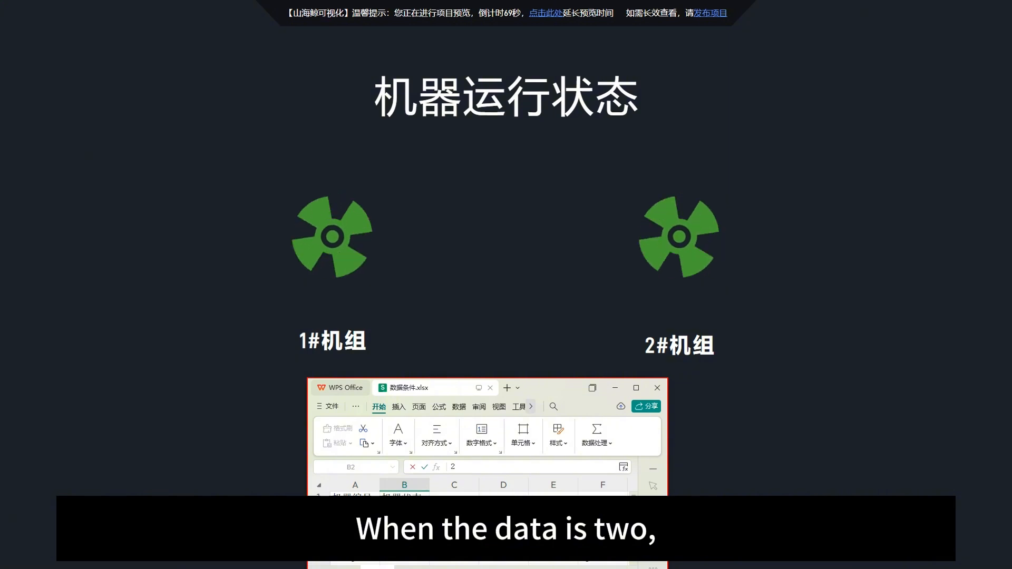
key("Return")
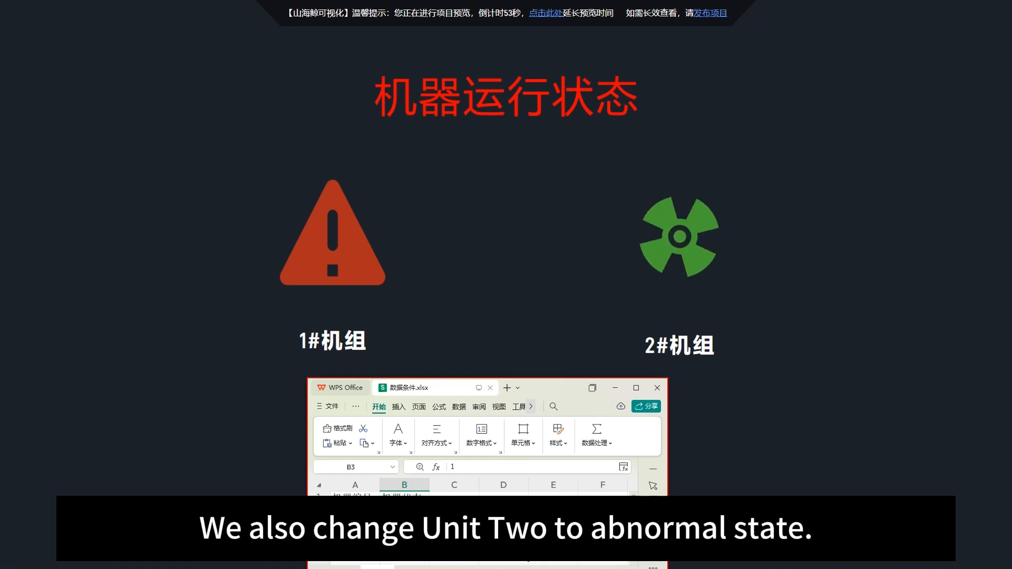
type("2")
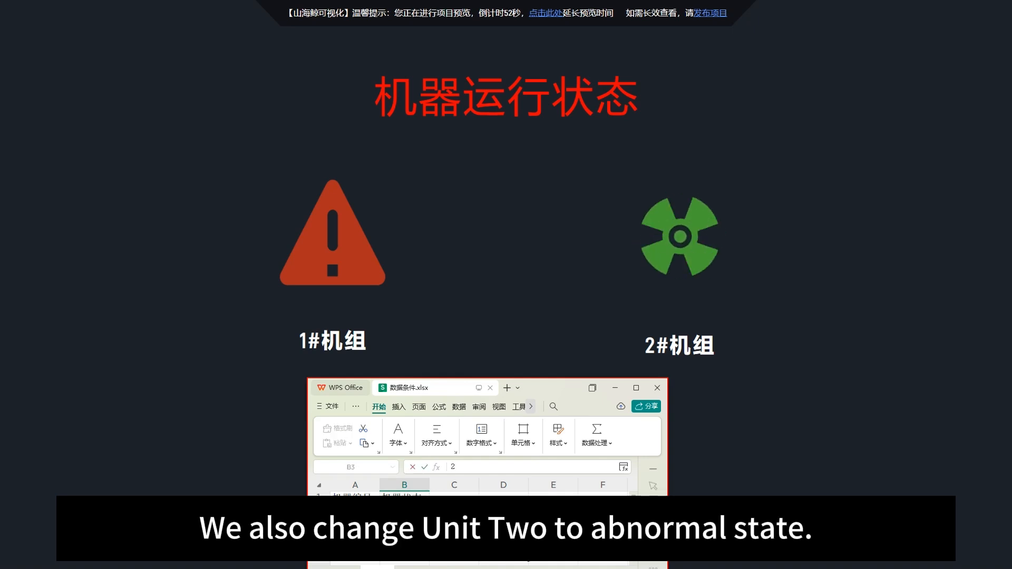
key("ctrl+s")
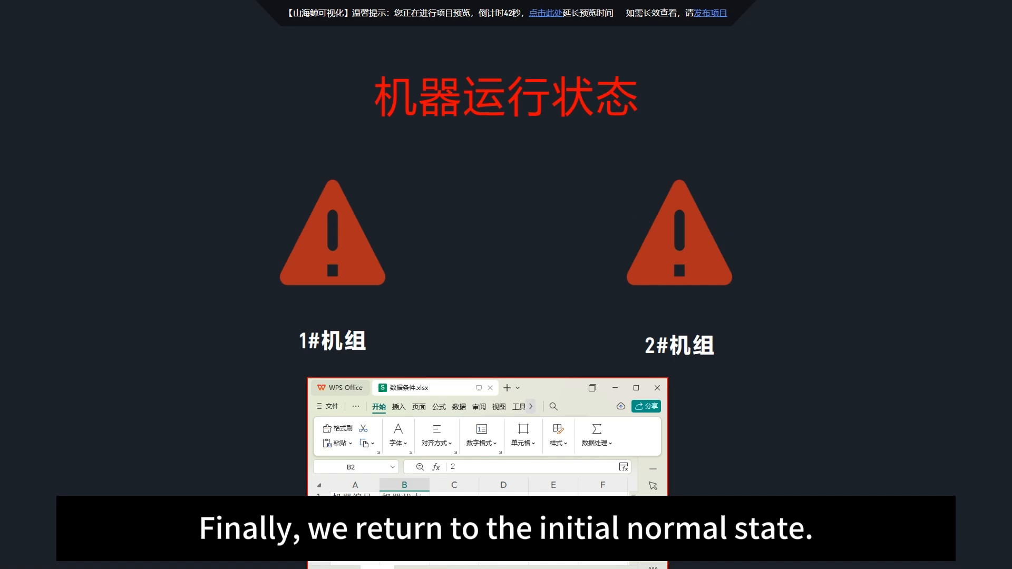
Step: Return cells B2 and B3 to the normal status 1, save the workbook and minimize the spreadsheet window
type("1")
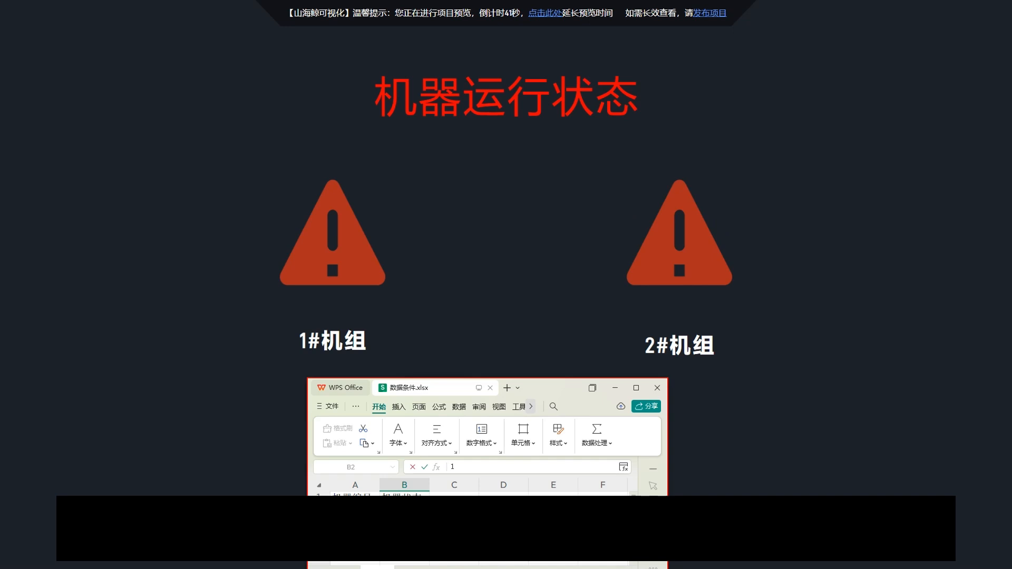
key("Return")
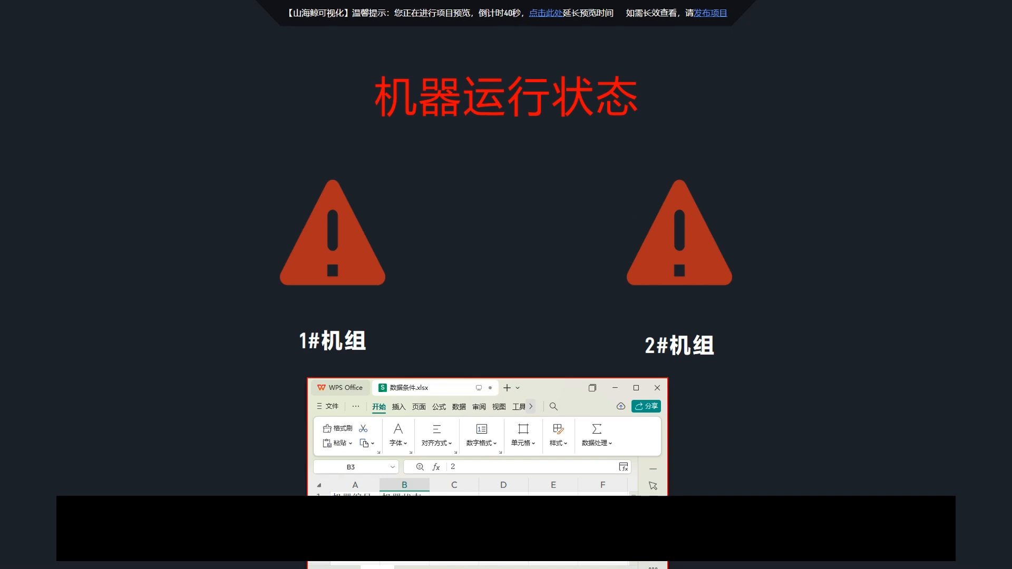
type("1")
key("ctrl+s")
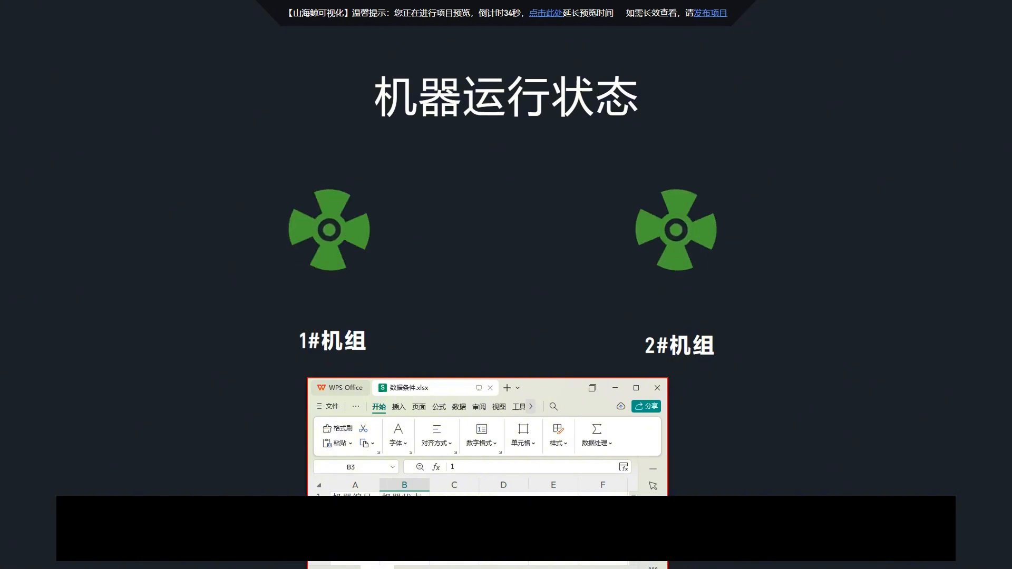
left_click(614, 388)
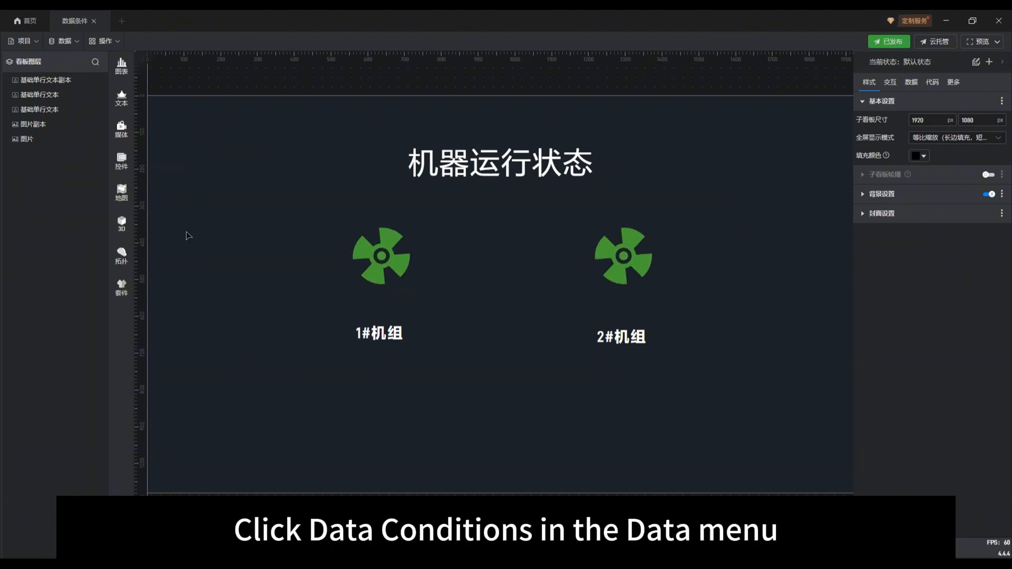
Step: Open the project's data condition settings and add a new condition named 条件1
left_click(74, 48)
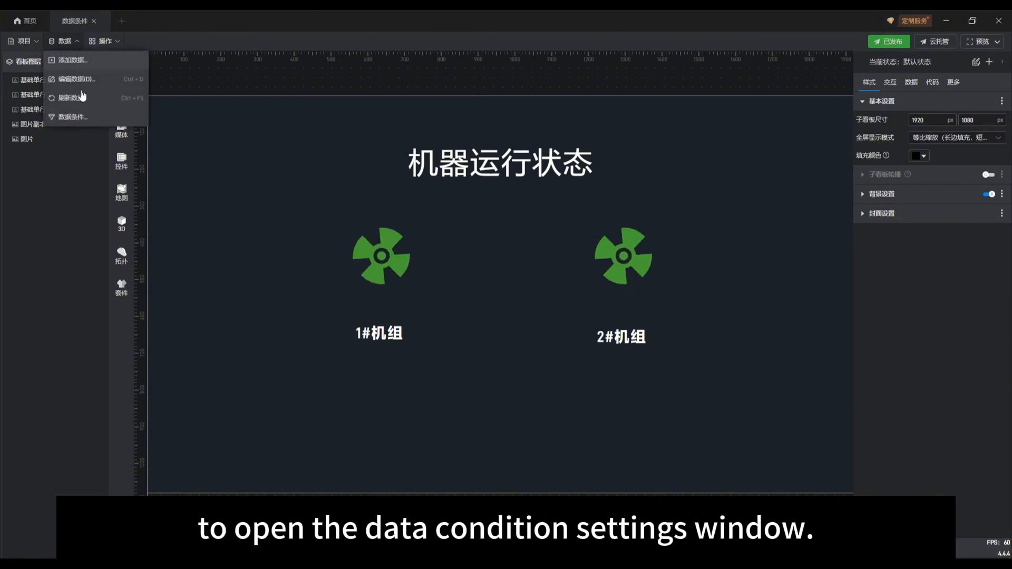
left_click(83, 117)
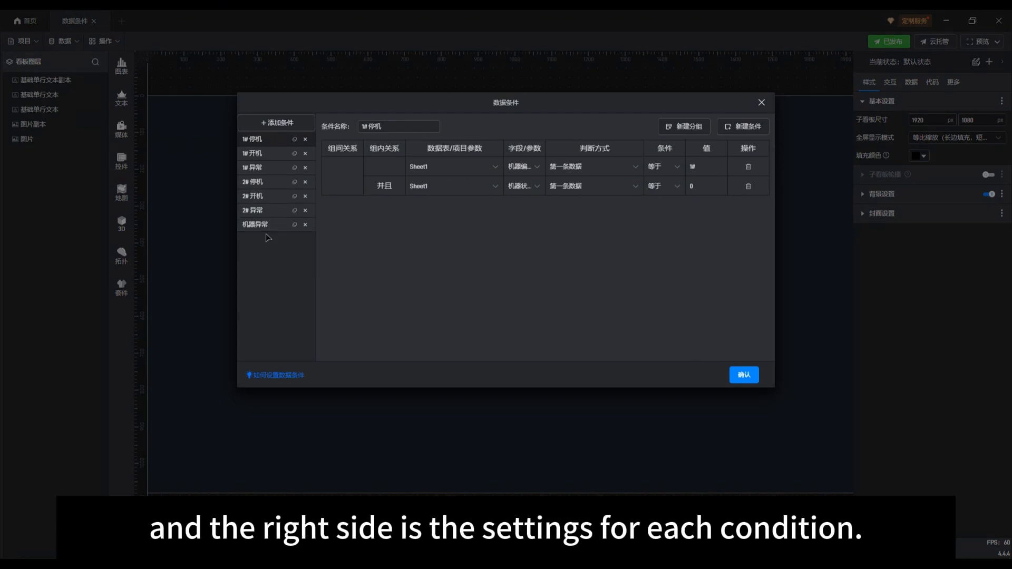
left_click(282, 123)
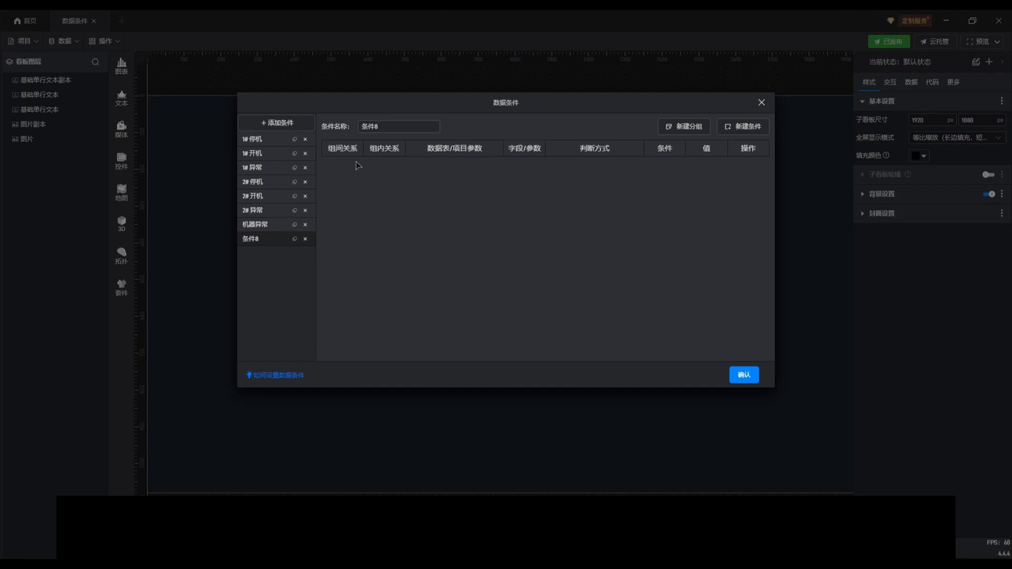
double_click(381, 125)
type("1")
Step: Create a group in 条件1 and add three more condition rows to it
left_click(690, 131)
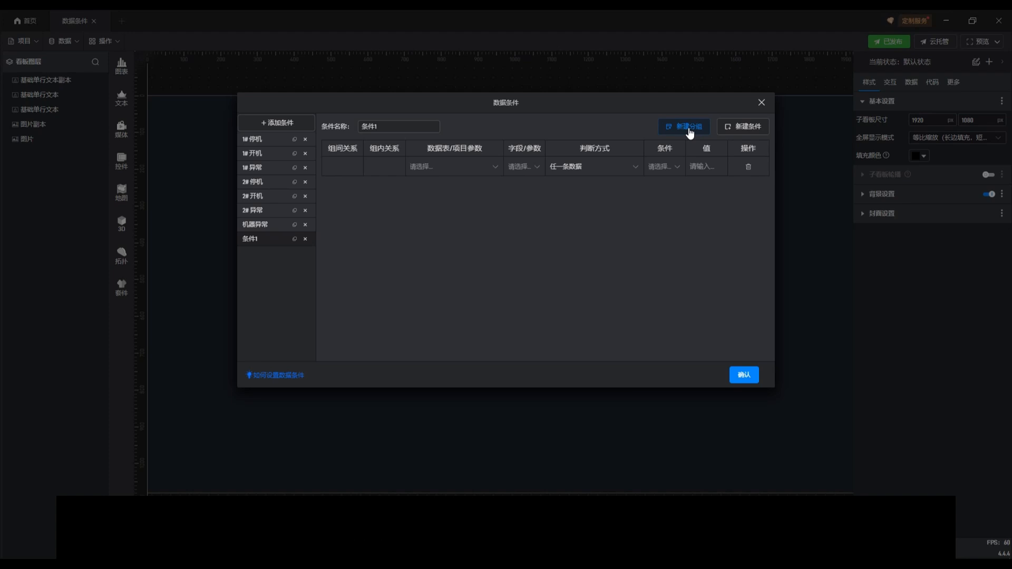
left_click(746, 133)
left_click(746, 133)
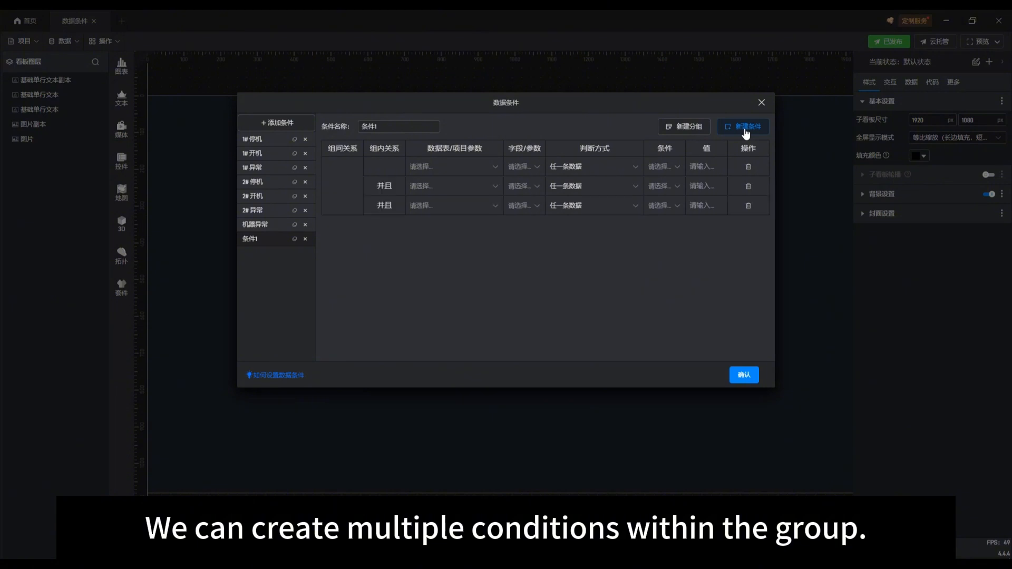
left_click(746, 133)
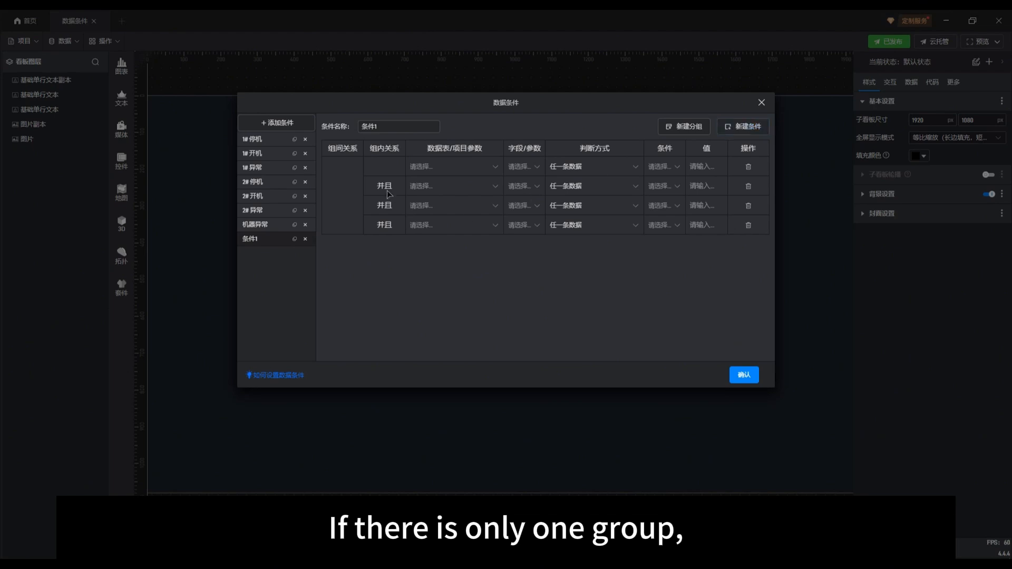
Step: Create a second group in 条件1 and extend it with three more condition rows
left_click(686, 134)
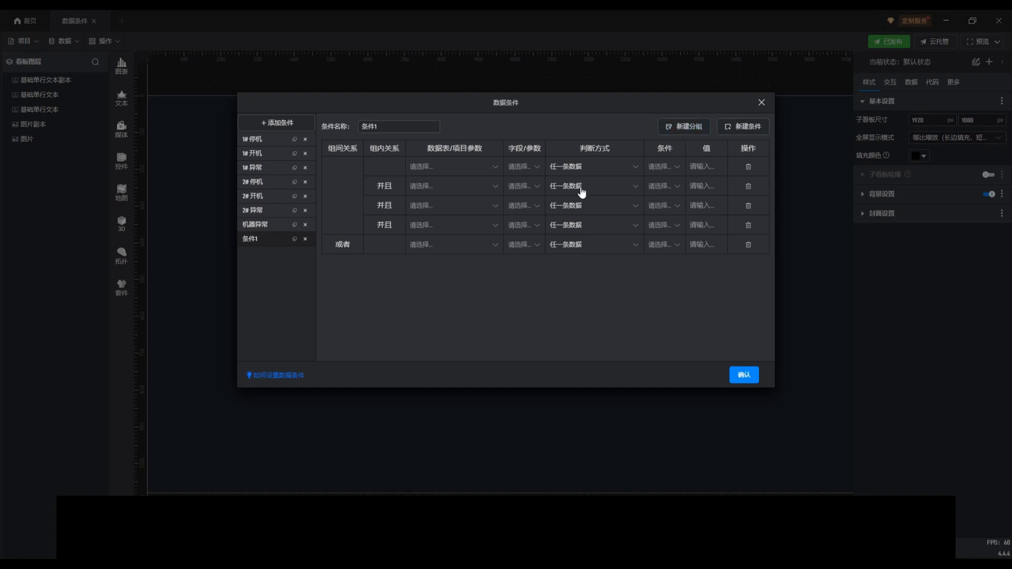
left_click(744, 129)
left_click(745, 129)
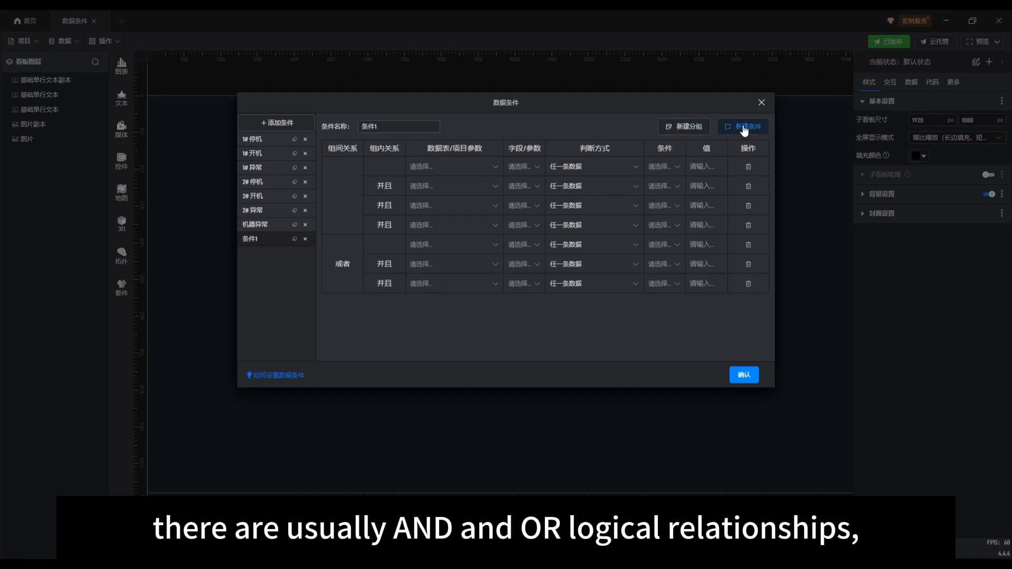
left_click(744, 129)
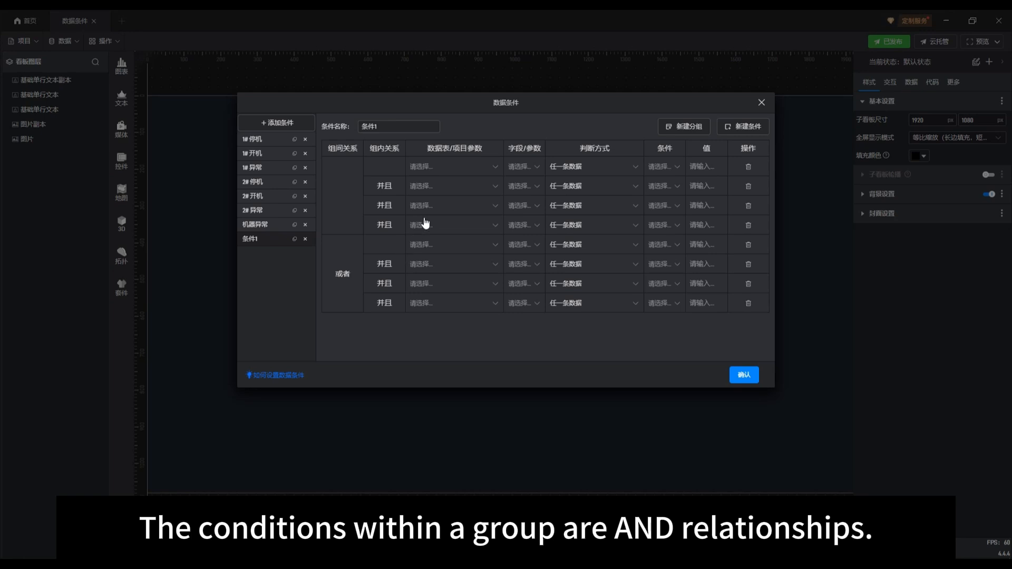
Step: Set the first condition row's data table to Sheet1 and its field to 机器编号
left_click(494, 168)
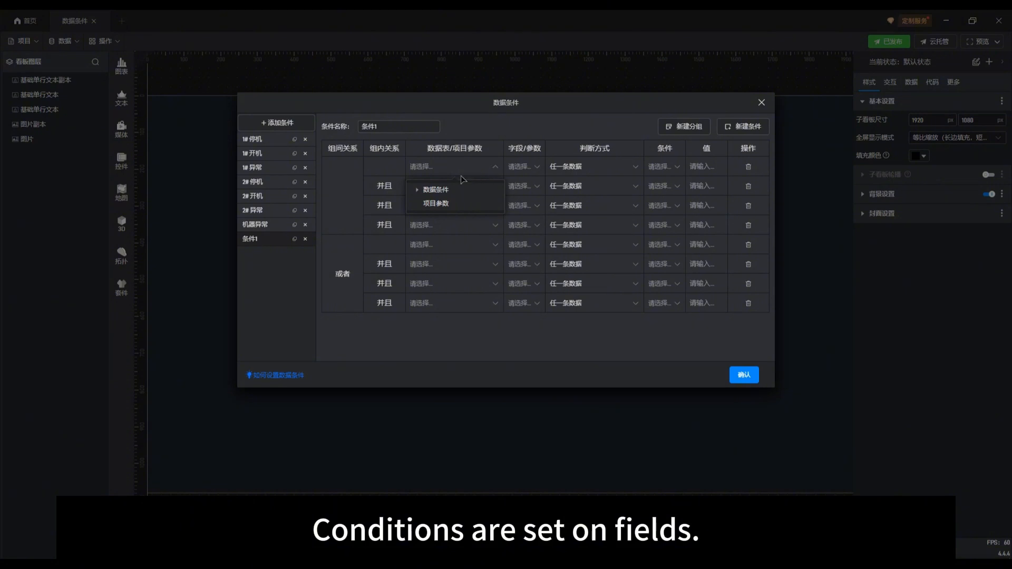
left_click(417, 192)
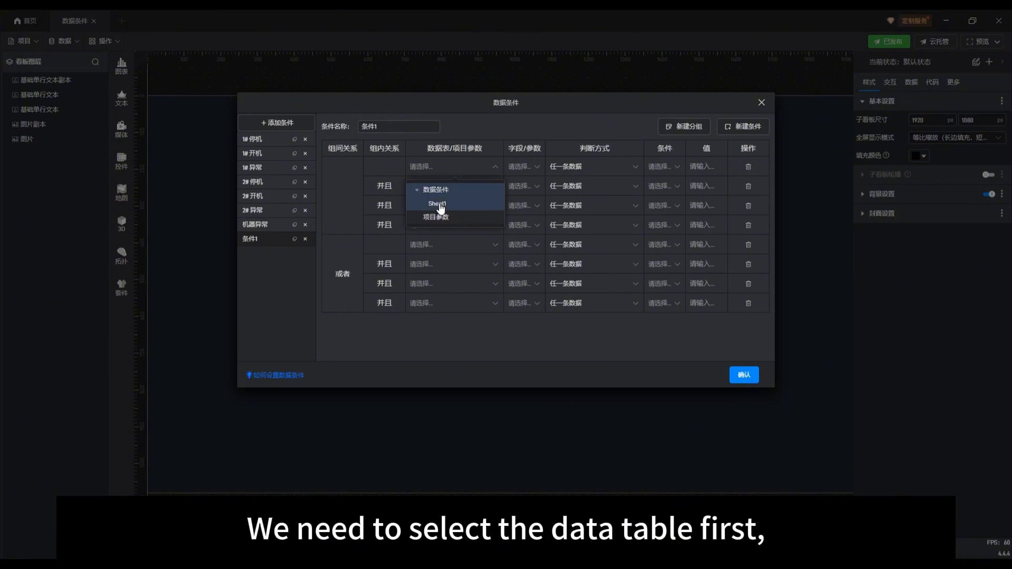
left_click(440, 206)
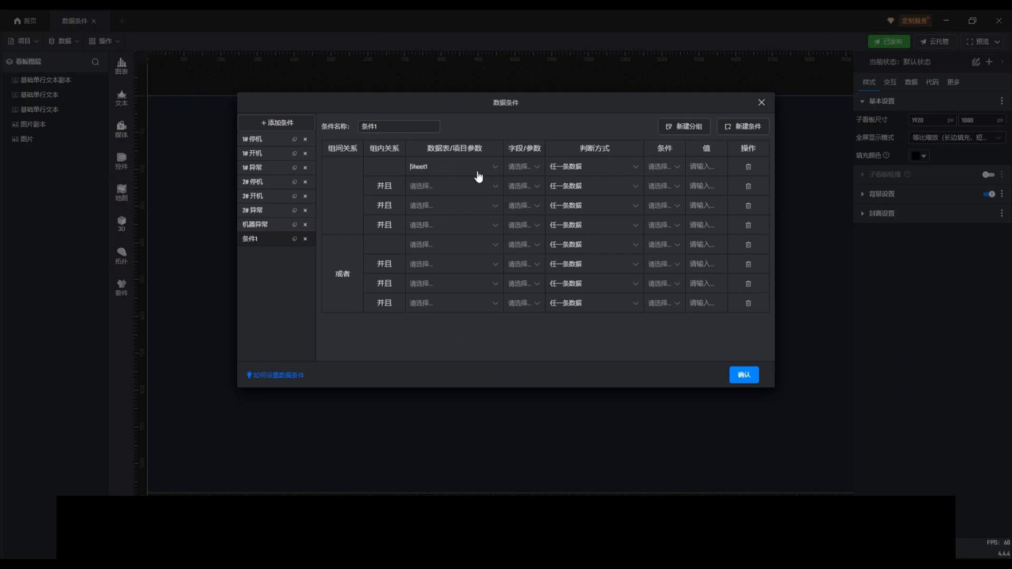
left_click(534, 169)
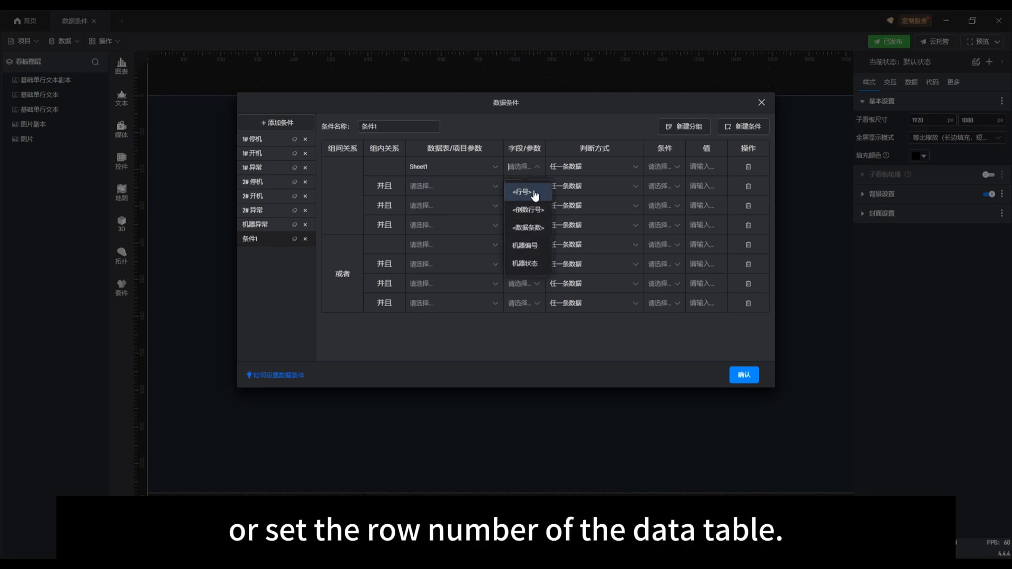
left_click(546, 251)
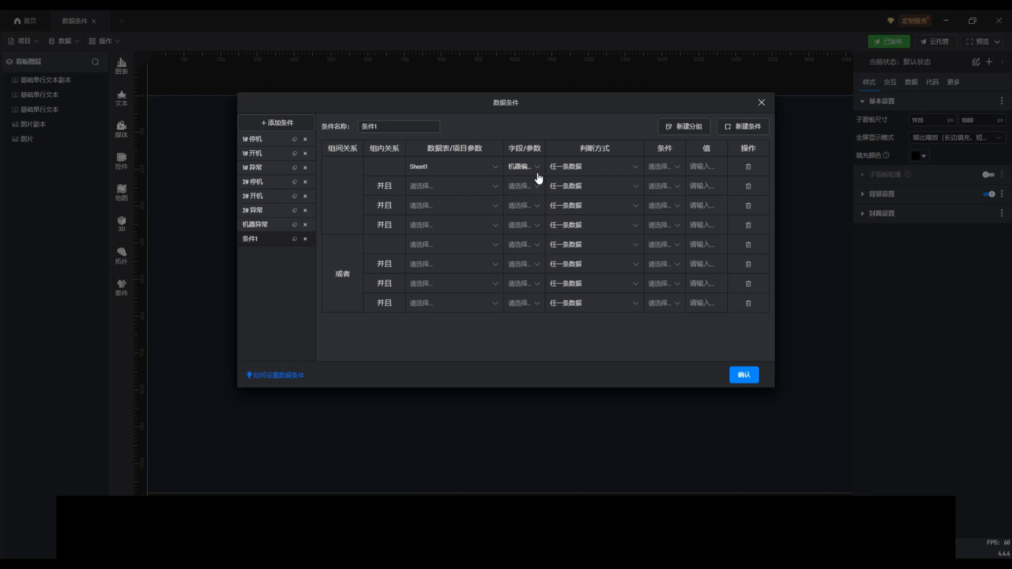
Step: Set the first condition row of 条件1 to evaluate 第一条数据, the first data record
left_click(634, 168)
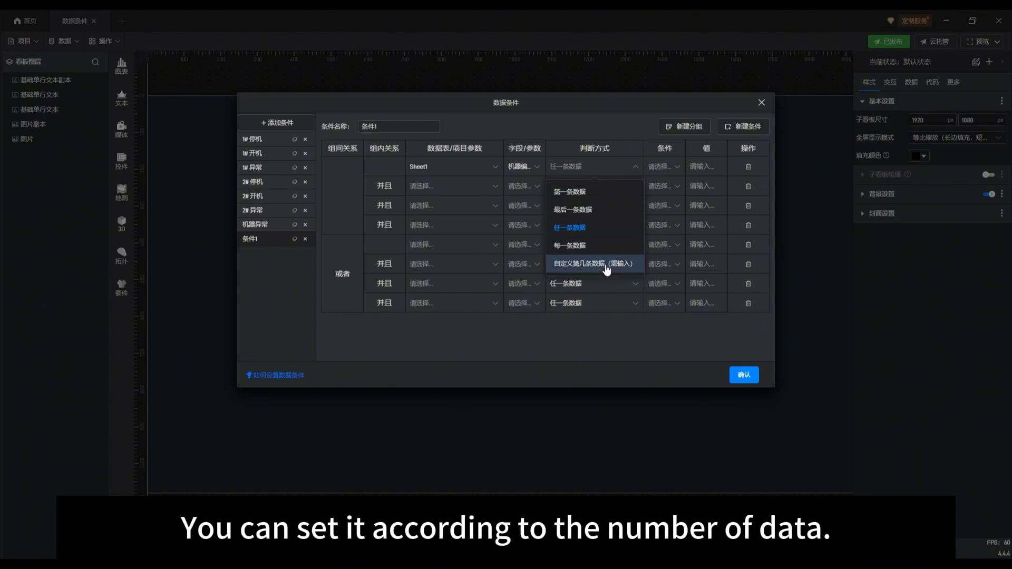
mouse_move(607, 269)
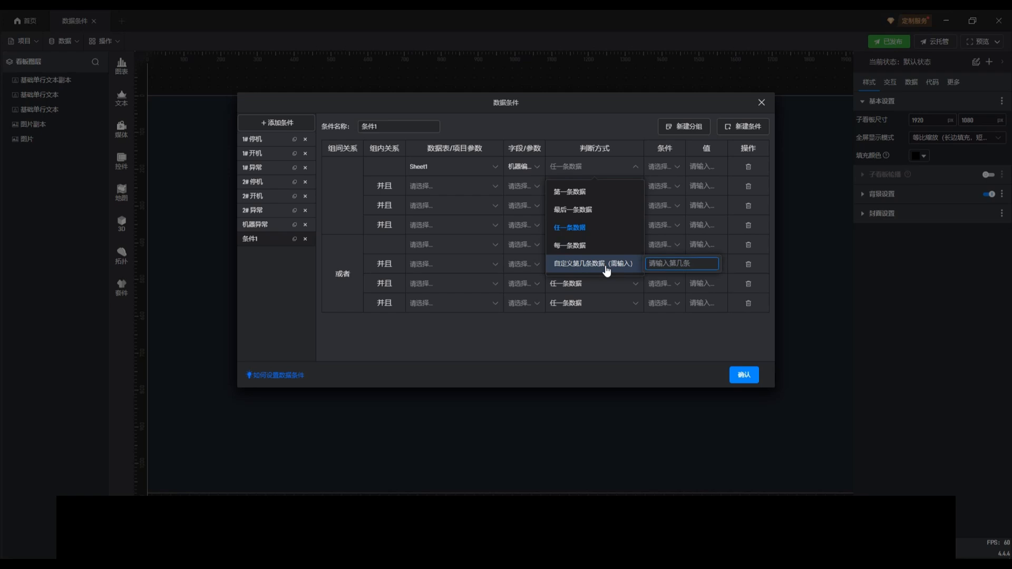
left_click(620, 202)
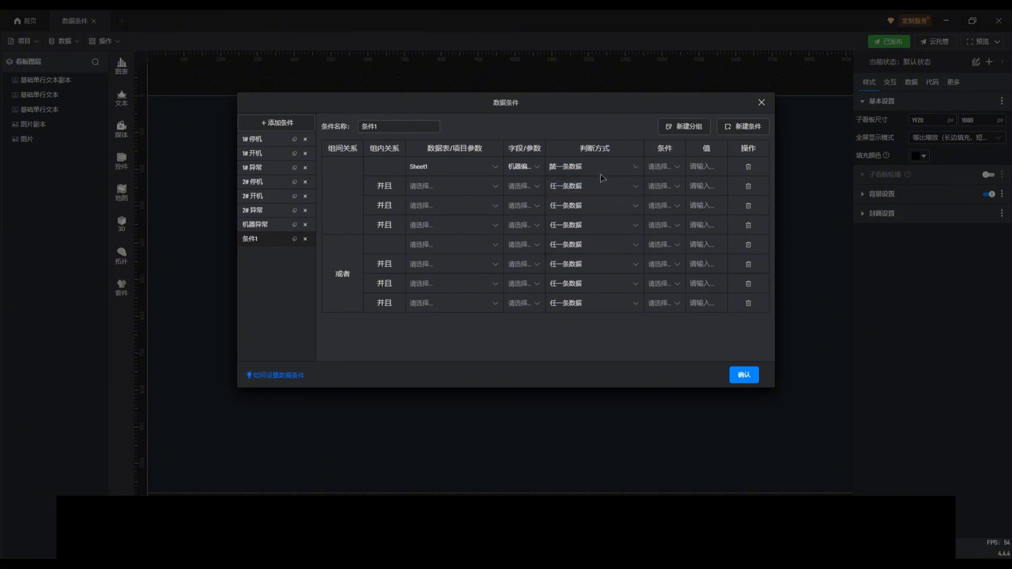
Step: Set the first condition row's operator to 等于 and its comparison value to 1
left_click(677, 169)
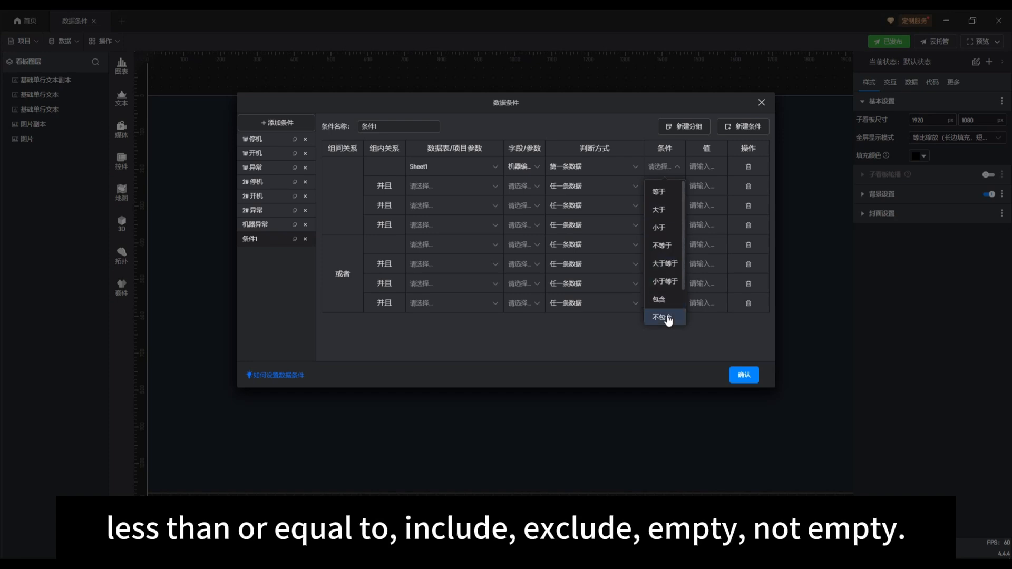
scroll(667, 318, "down", 2)
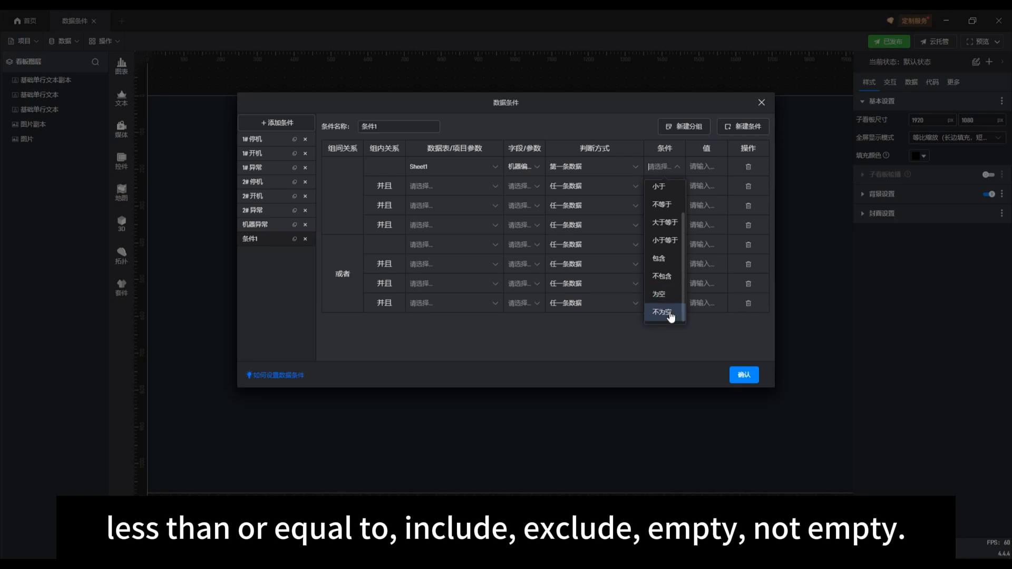
scroll(671, 316, "up", 2)
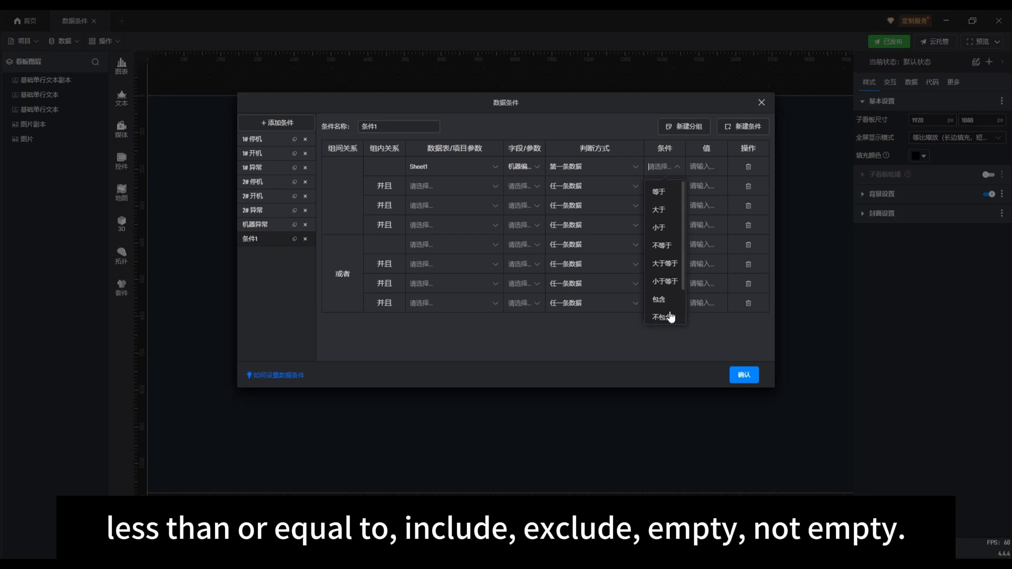
left_click(663, 199)
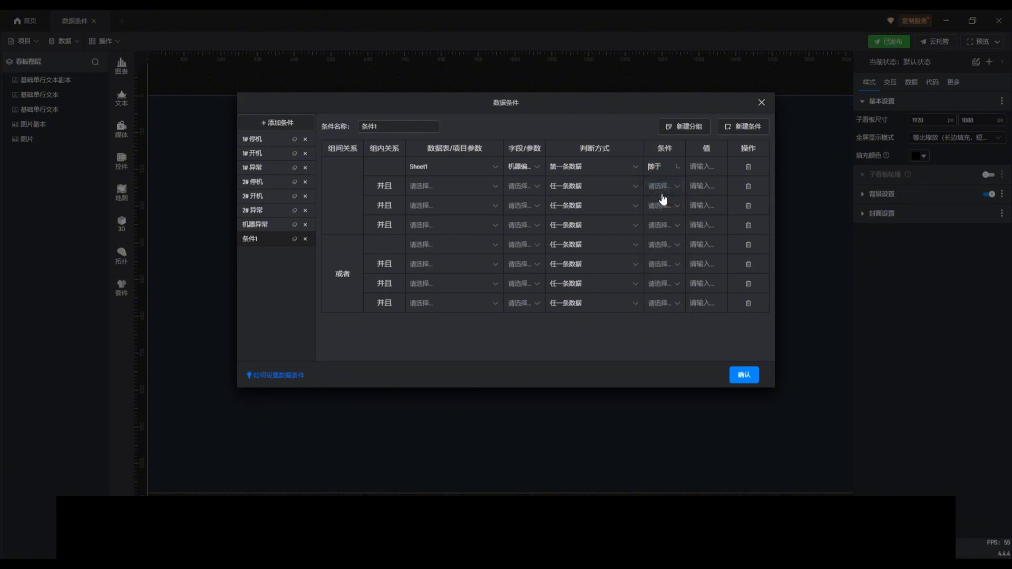
left_click(713, 170)
type("1")
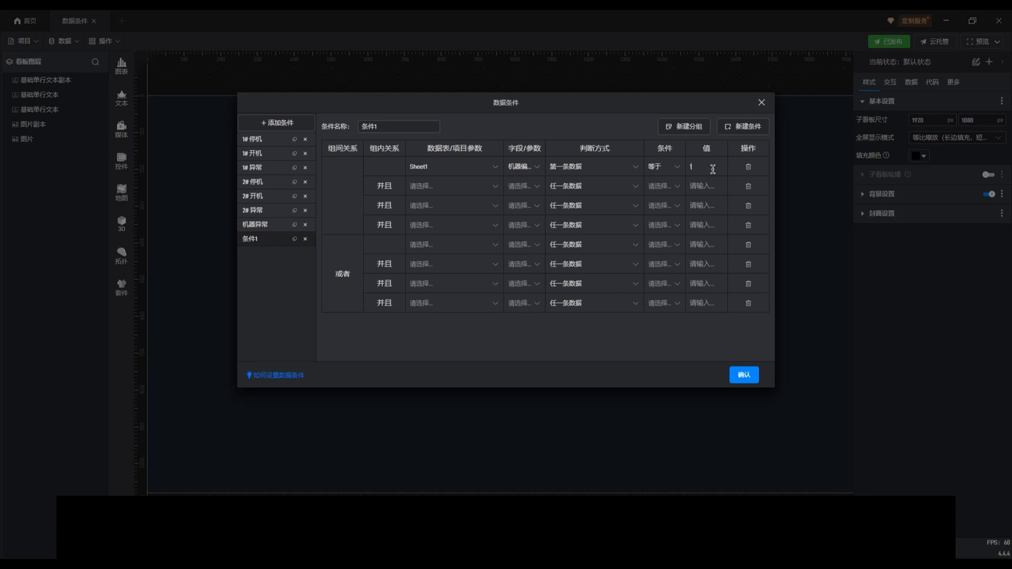
Step: Delete the first condition row, and remove the whole 条件1 condition from the list
left_click(749, 167)
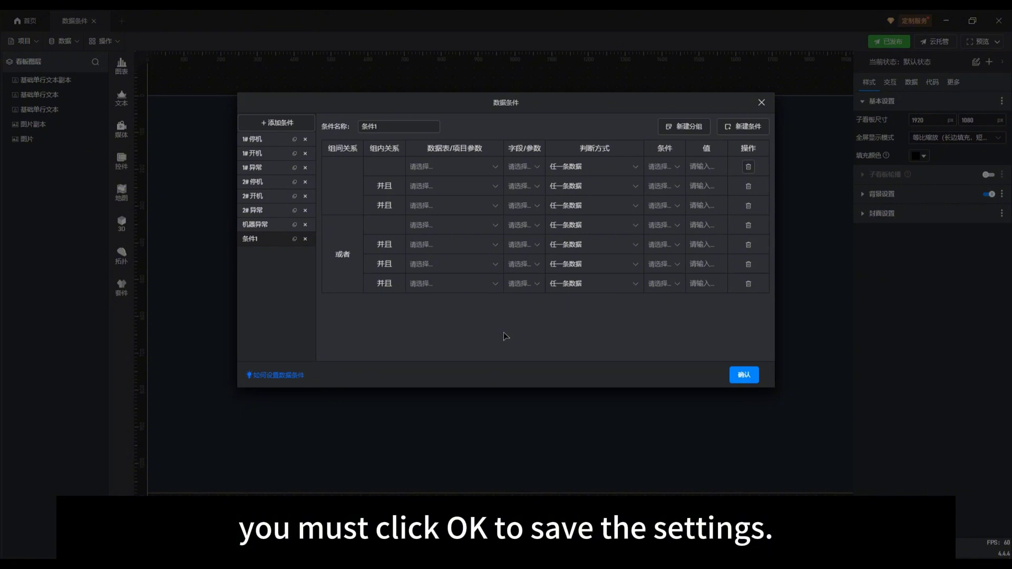
left_click(305, 239)
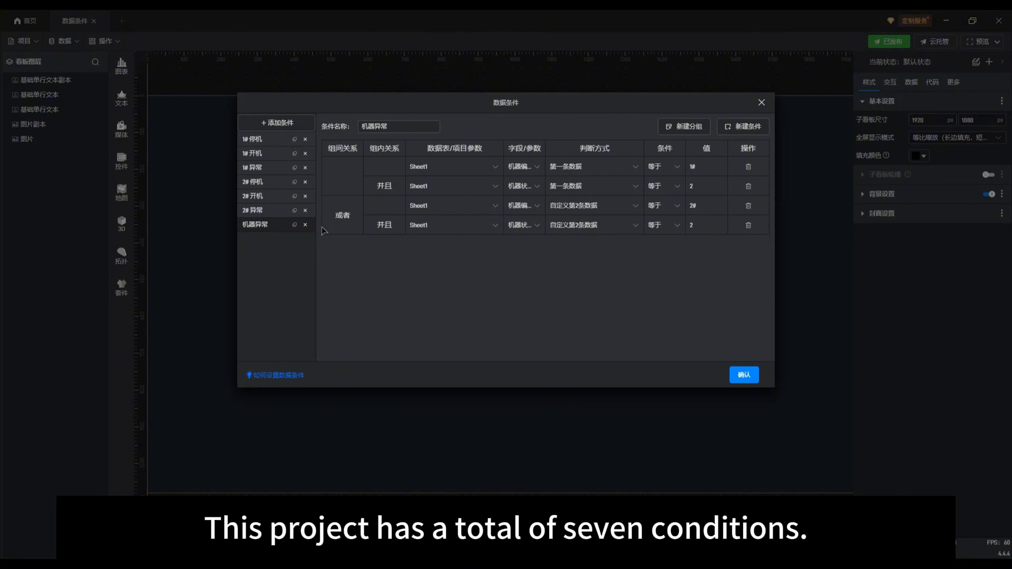
Step: Look through the project's conditions one by one, from 1# 停机 to 机器异常
left_click(269, 143)
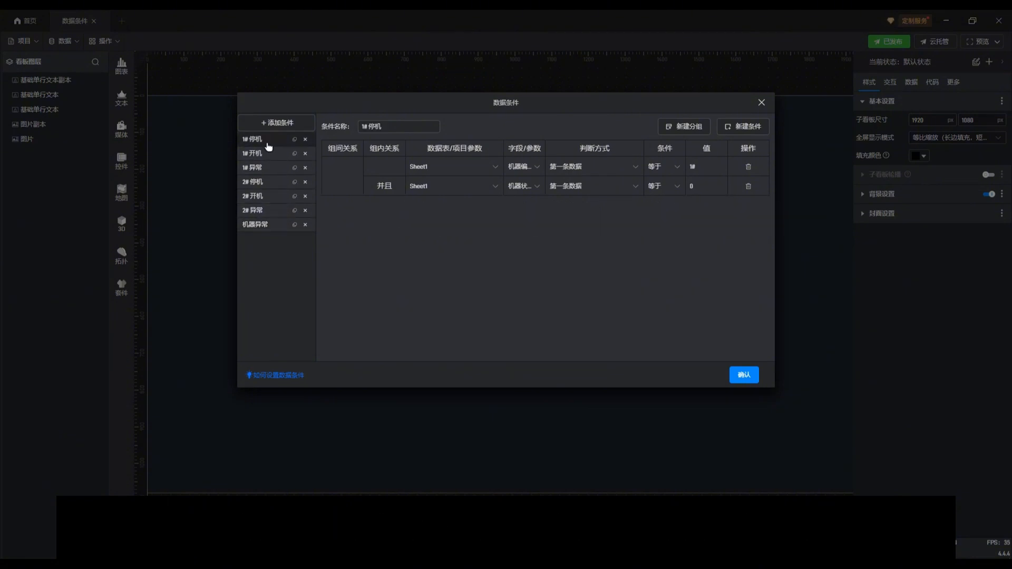
left_click(269, 154)
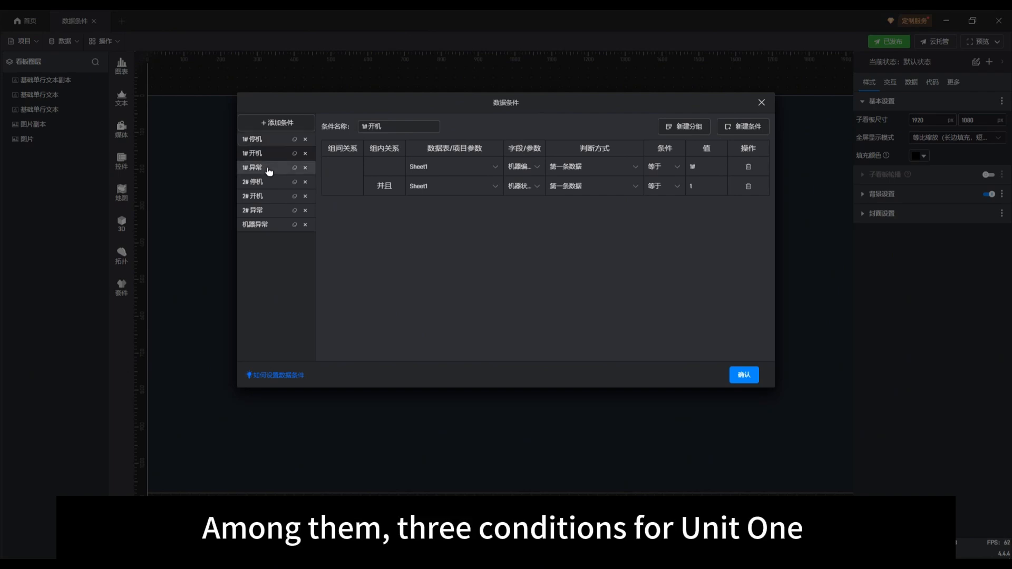
left_click(269, 170)
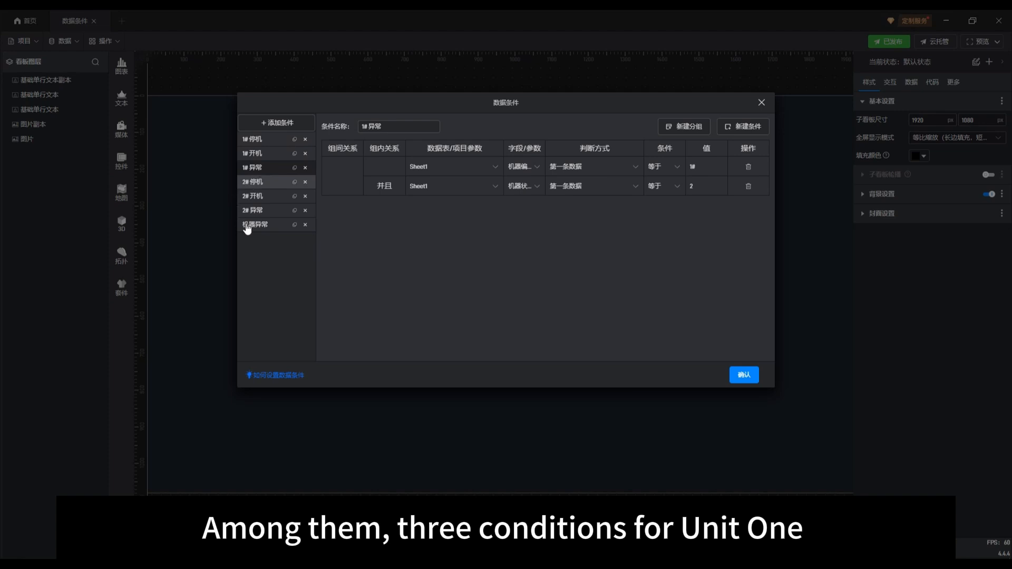
left_click(278, 184)
left_click(278, 200)
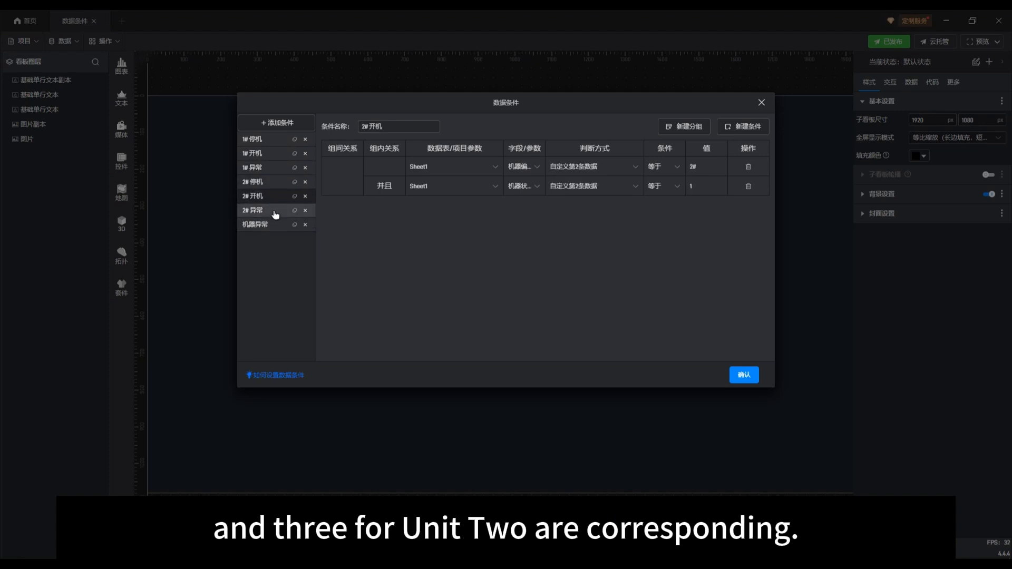
left_click(275, 213)
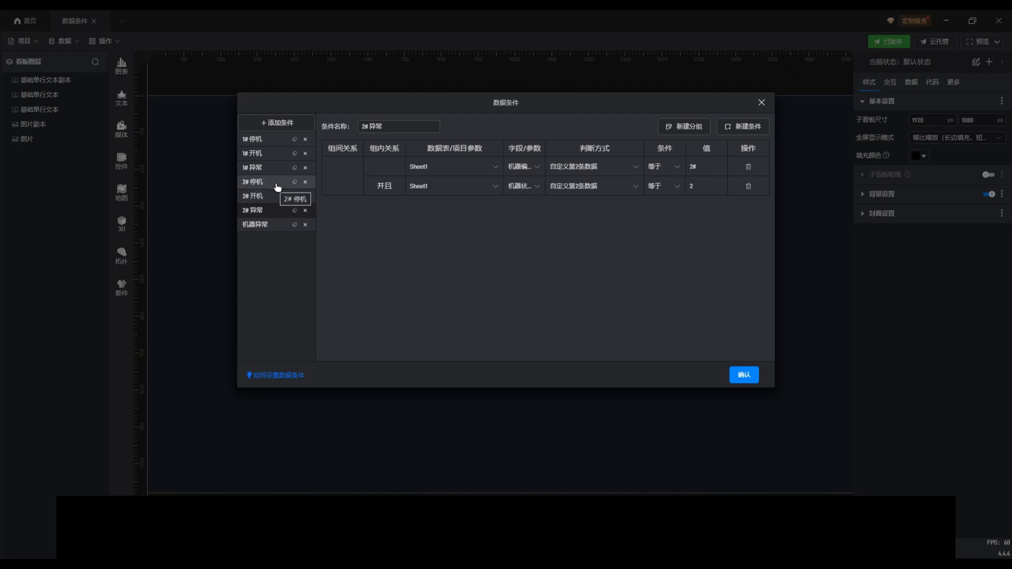
left_click(269, 226)
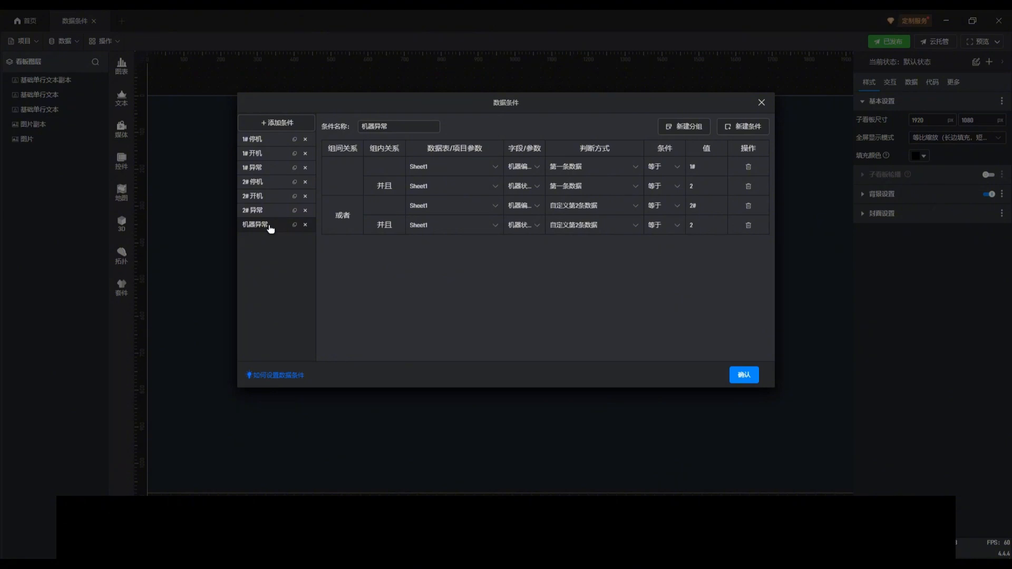
Step: Examine the field, record and value rules of machine 1#'s 停机, 开机 and 异常 conditions
left_click(266, 141)
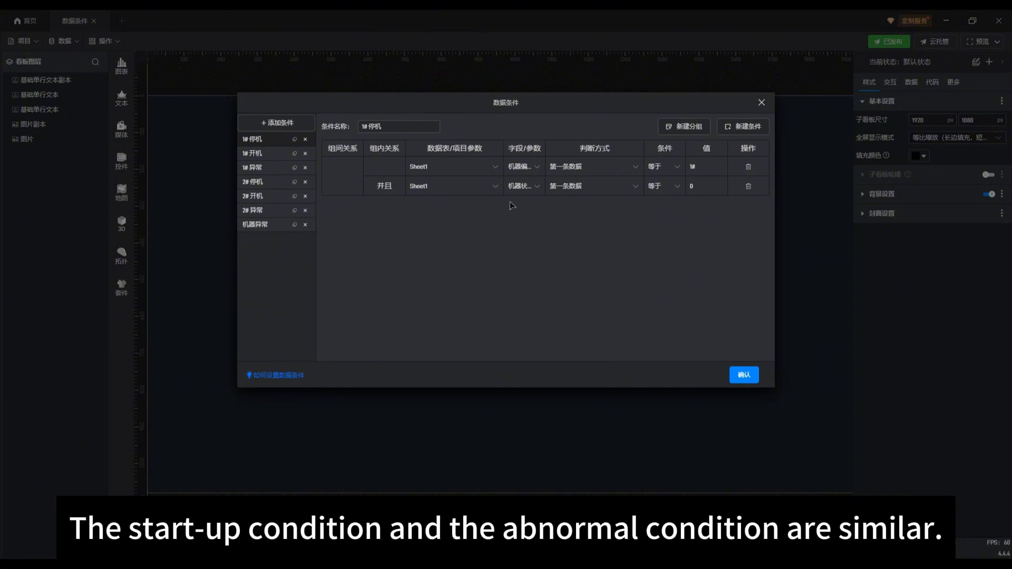
left_click(267, 154)
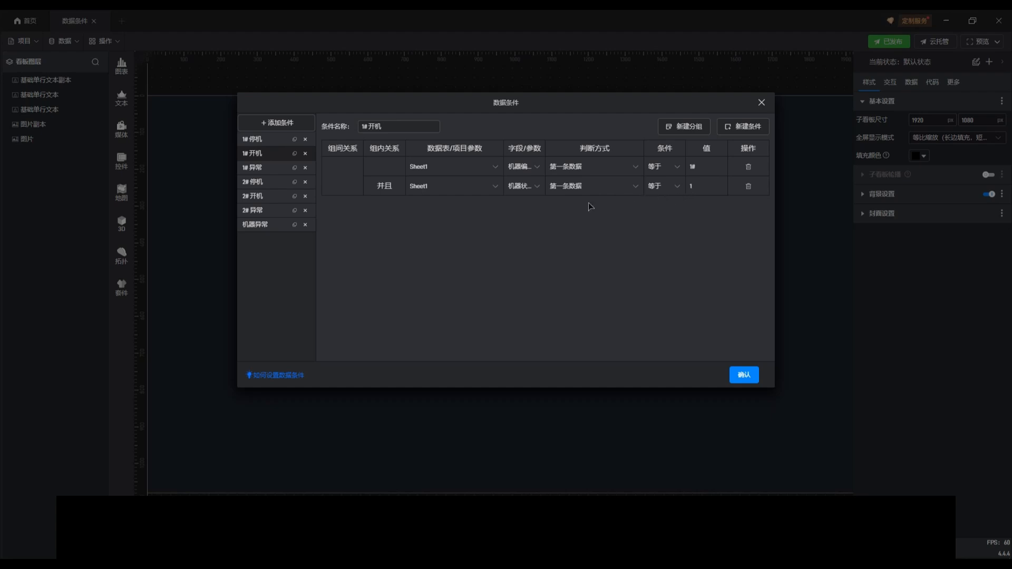
left_click(261, 170)
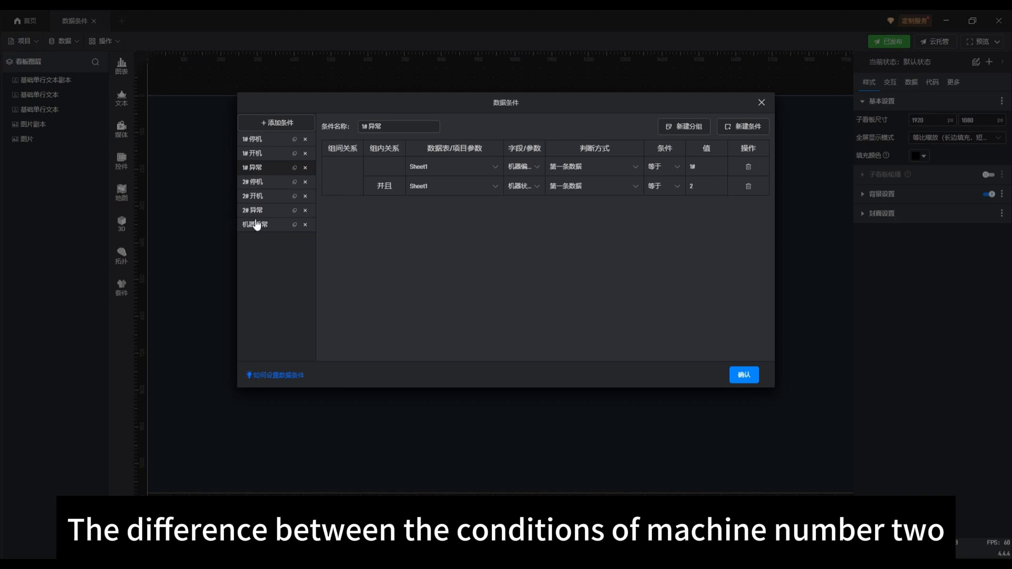
Step: Examine the rules of machine 2#'s 停机, 开机 and 异常 conditions, and the grouped rules of 机器异常
left_click(265, 183)
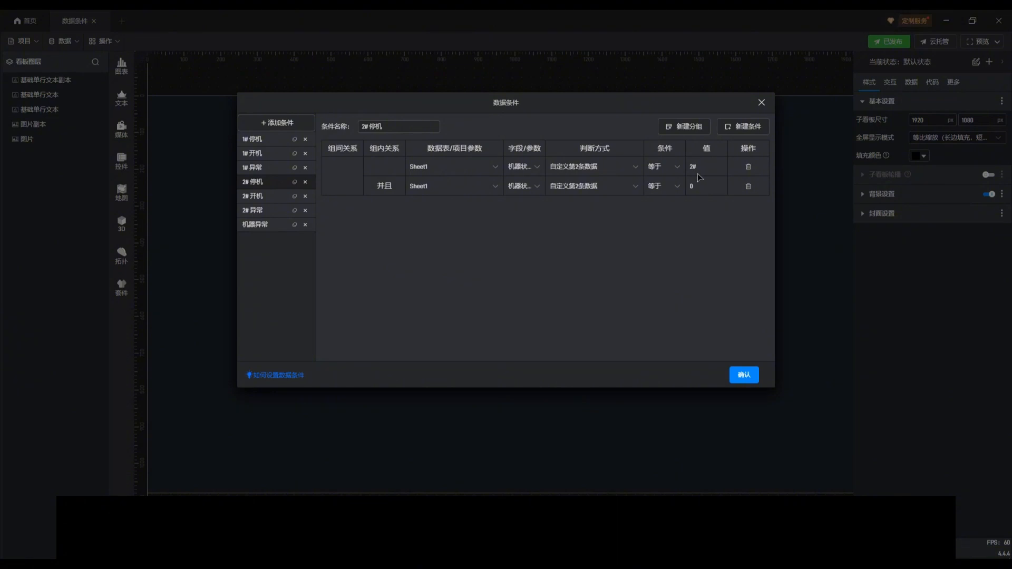
left_click(256, 196)
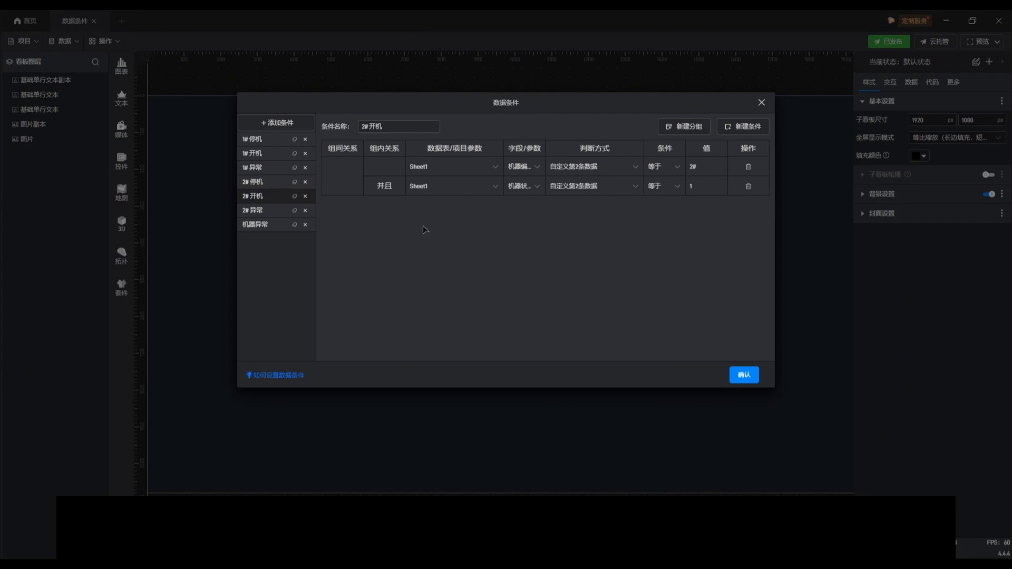
left_click(272, 212)
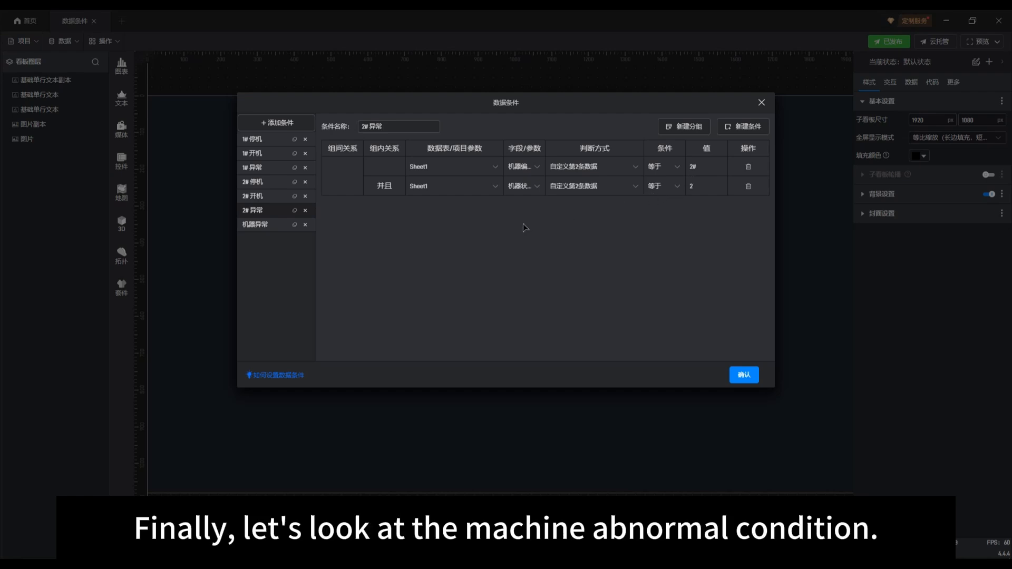
left_click(259, 226)
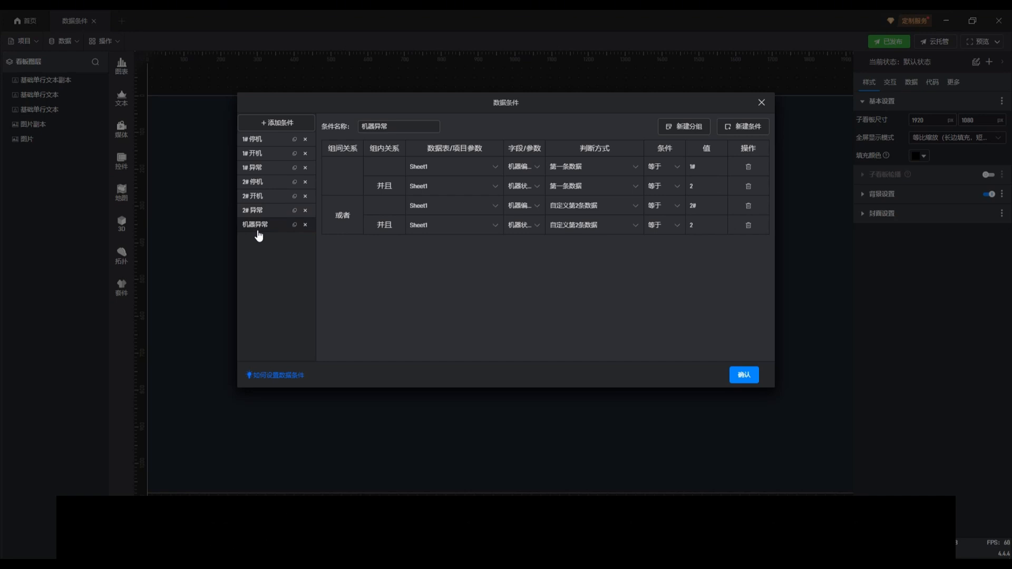